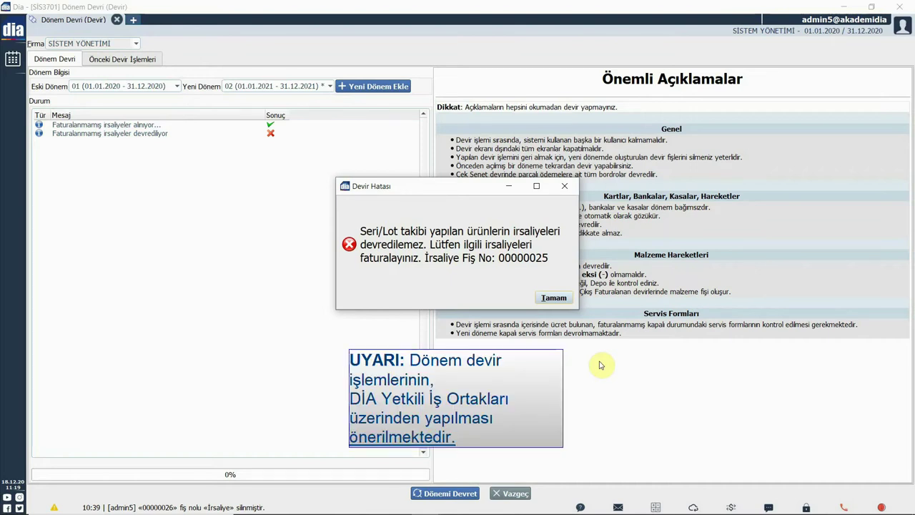
Dismiss the transfer error and open the waybill list (İrsaliye Listesi) in a new tab
{"action": "left_click", "coordinate": [555, 298]}
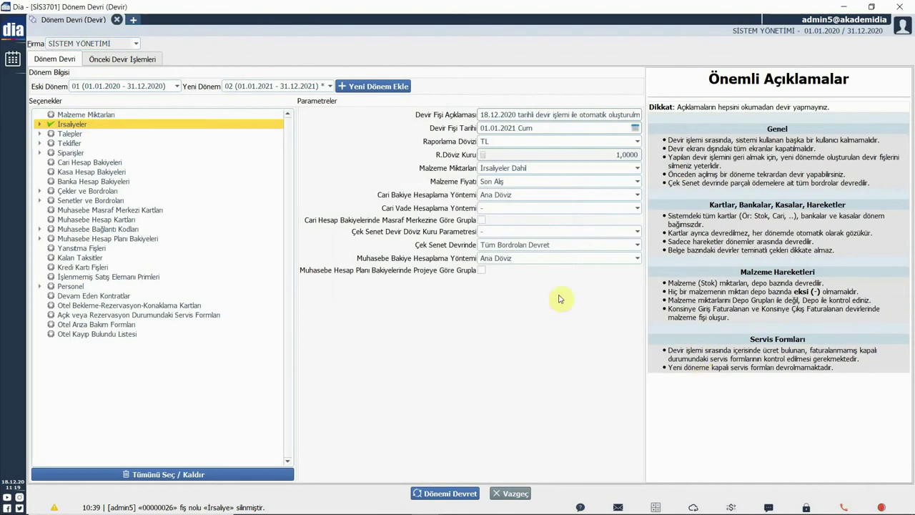
{"action": "left_click", "coordinate": [133, 19]}
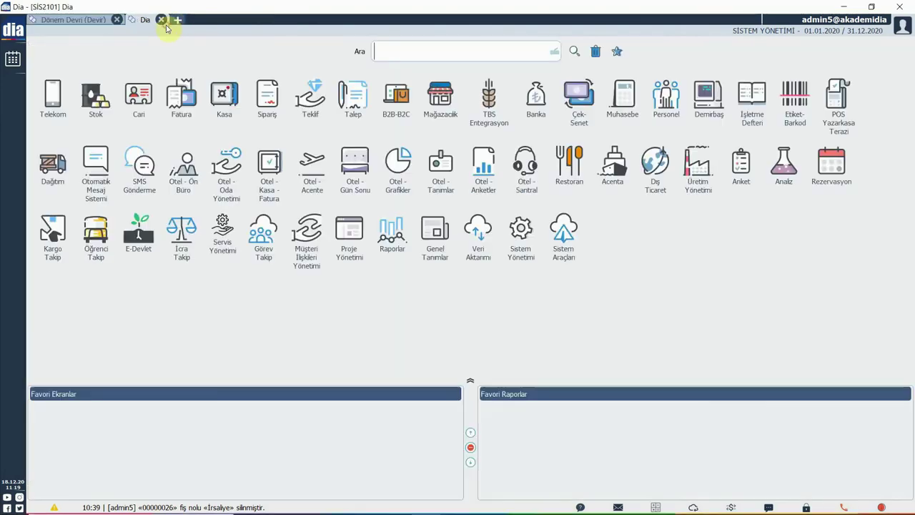
{"action": "left_click", "coordinate": [186, 93]}
{"action": "left_click", "coordinate": [95, 94]}
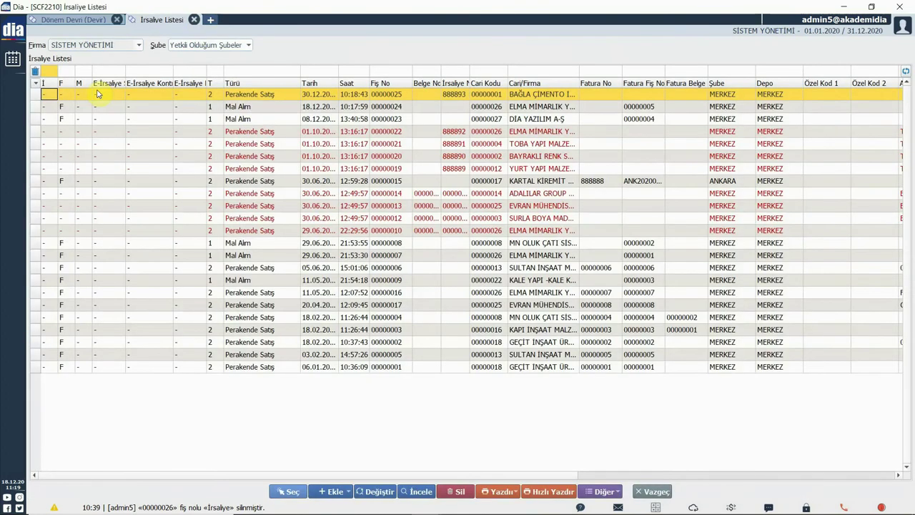
Open the uninvoiced Perakende Satış waybill dated 30.12.2020 to examine its line items and serial number
{"action": "left_click", "coordinate": [247, 96]}
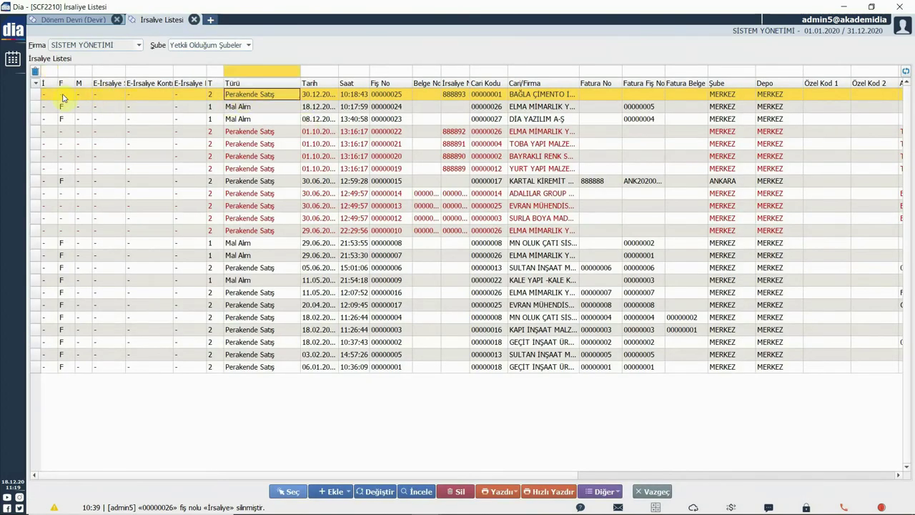
{"action": "left_click", "coordinate": [63, 98]}
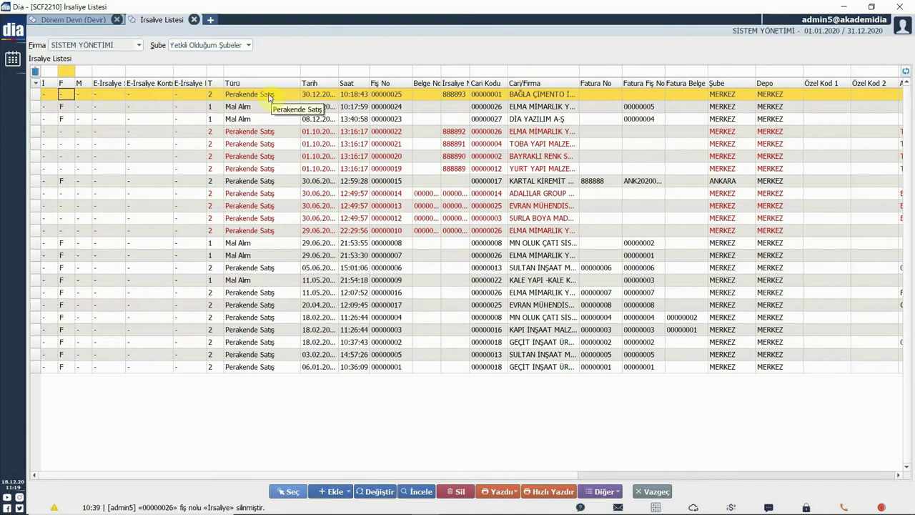
{"action": "double_click", "coordinate": [271, 97]}
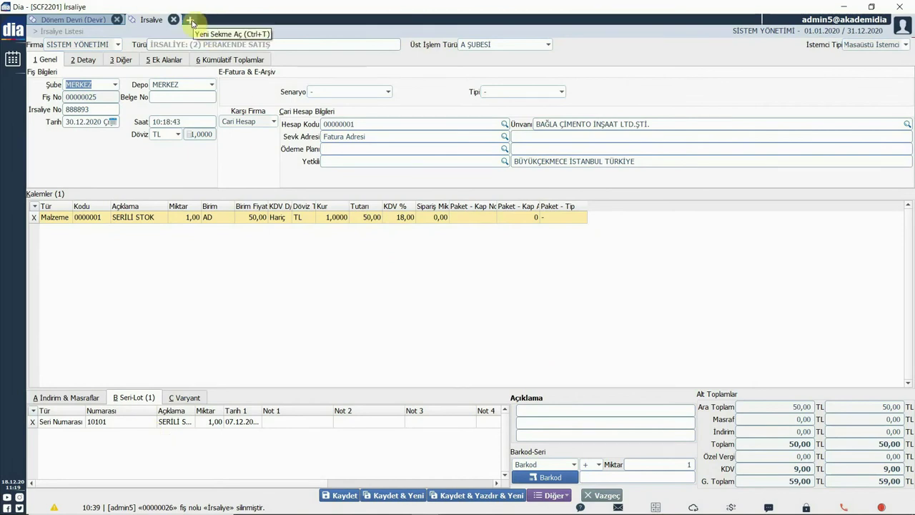
Search for "seri" in a new tab and open the stock serial list (Seri Listesi) to check the serial's status
{"action": "left_click", "coordinate": [191, 21]}
{"action": "type", "text": "seri"}
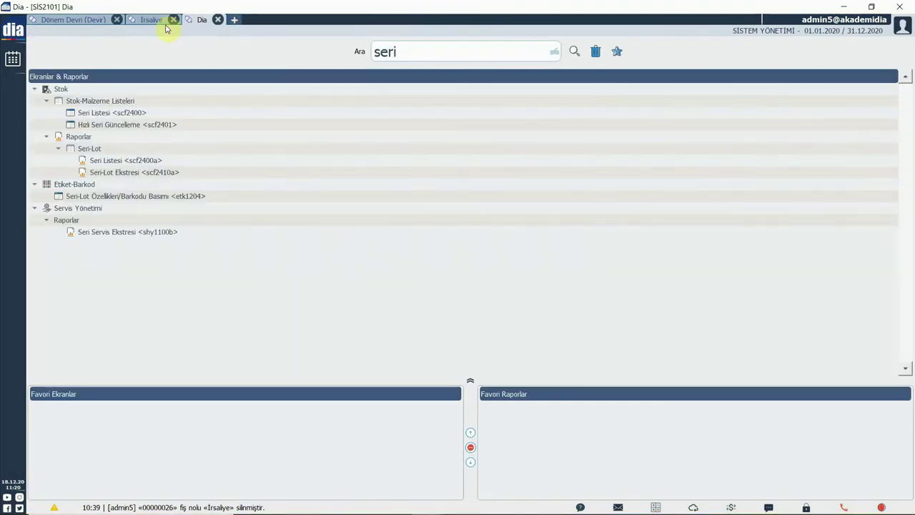
{"action": "double_click", "coordinate": [89, 112]}
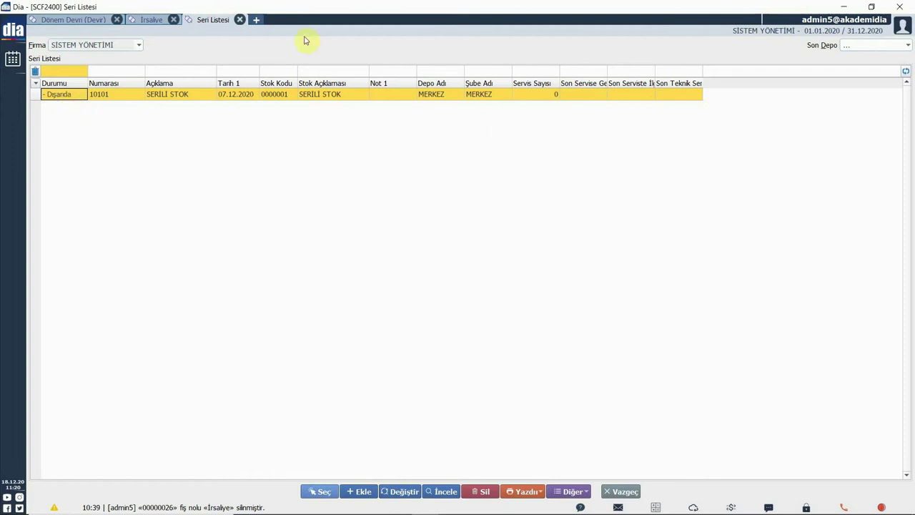
Close the opened sales waybill without saving and start a new Perakende Satış İade (7) waybill
{"action": "left_click", "coordinate": [161, 21]}
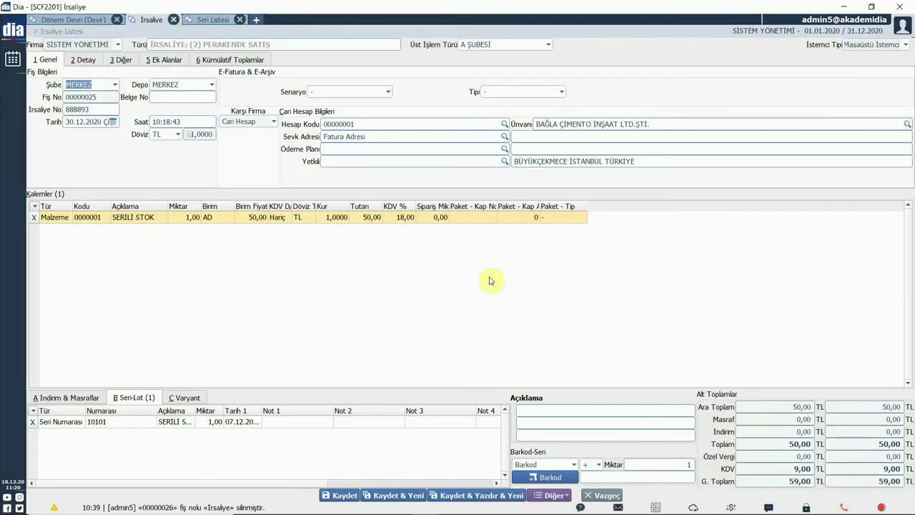
{"action": "left_click", "coordinate": [602, 495]}
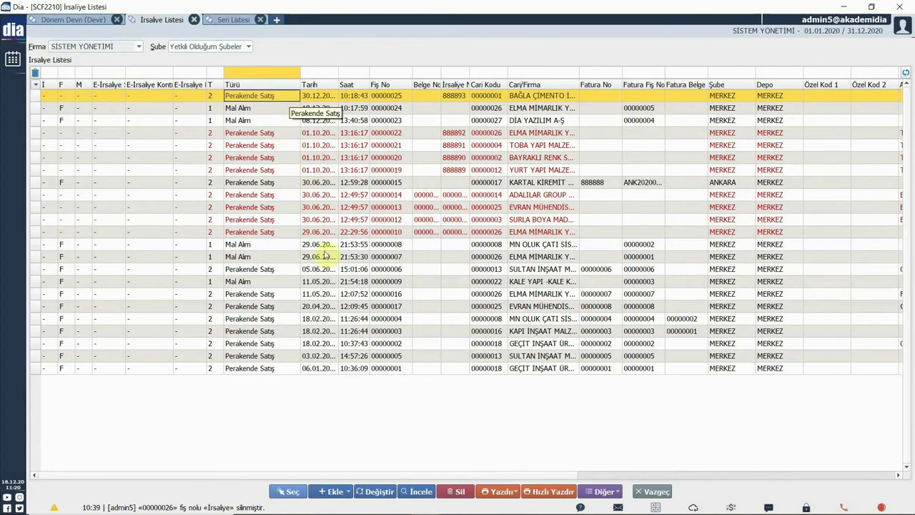
{"action": "left_click", "coordinate": [334, 491]}
{"action": "mouse_move", "coordinate": [337, 479]}
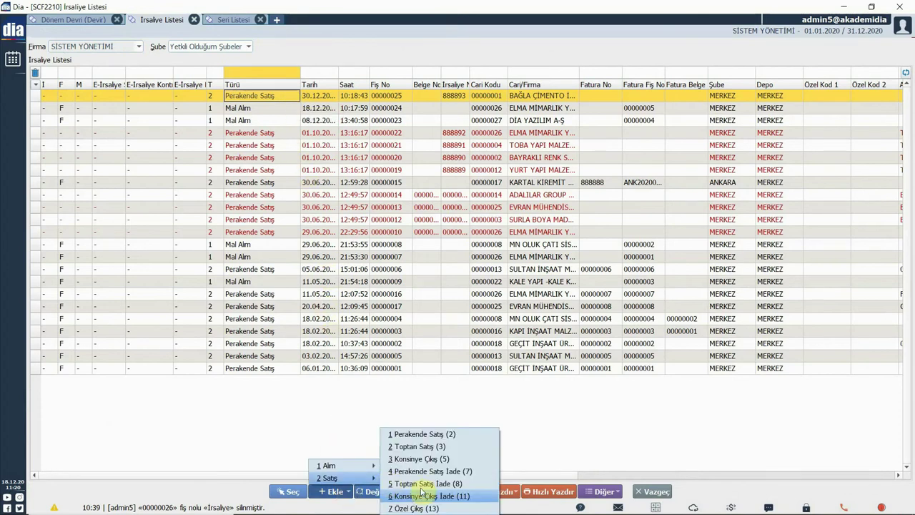
{"action": "left_click", "coordinate": [436, 475]}
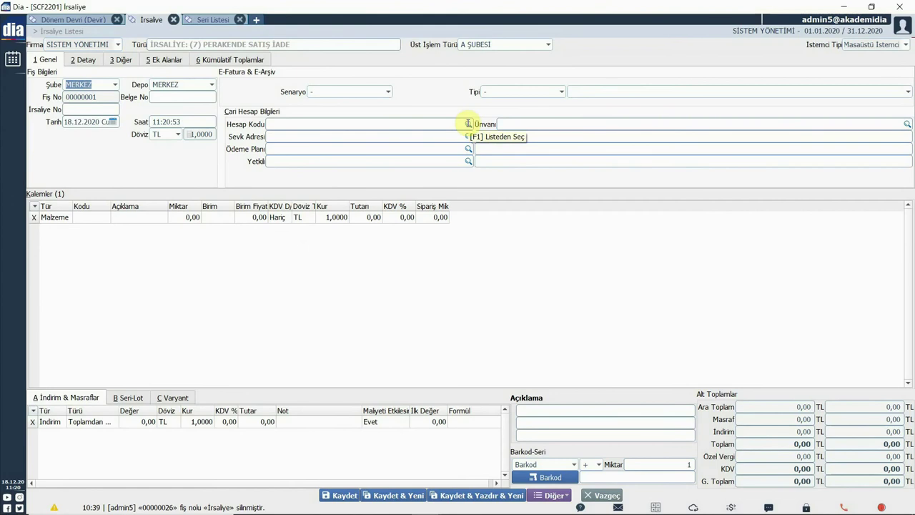
Select BAĞLA ÇİMENTO İNŞAAT LTD.ŞTİ. as the return waybill's account and decline choosing the returned products from a list
{"action": "left_click", "coordinate": [468, 124]}
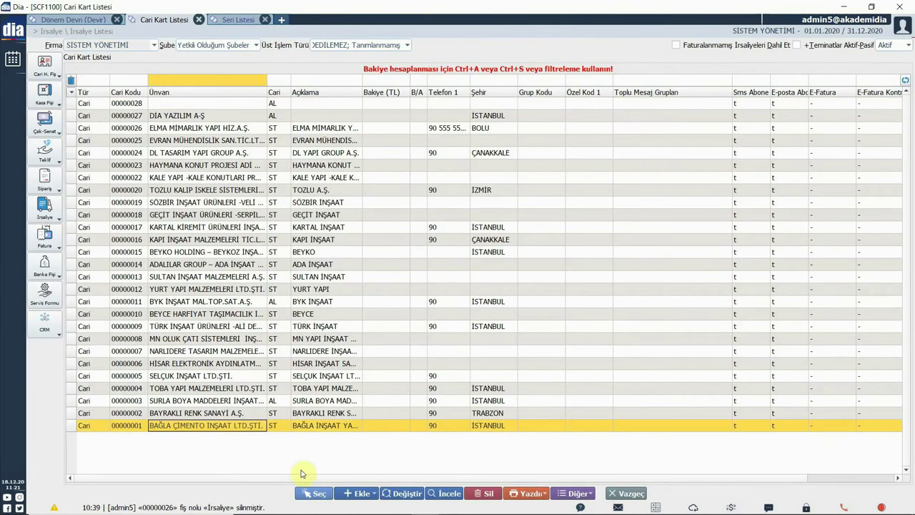
{"action": "left_click", "coordinate": [314, 493]}
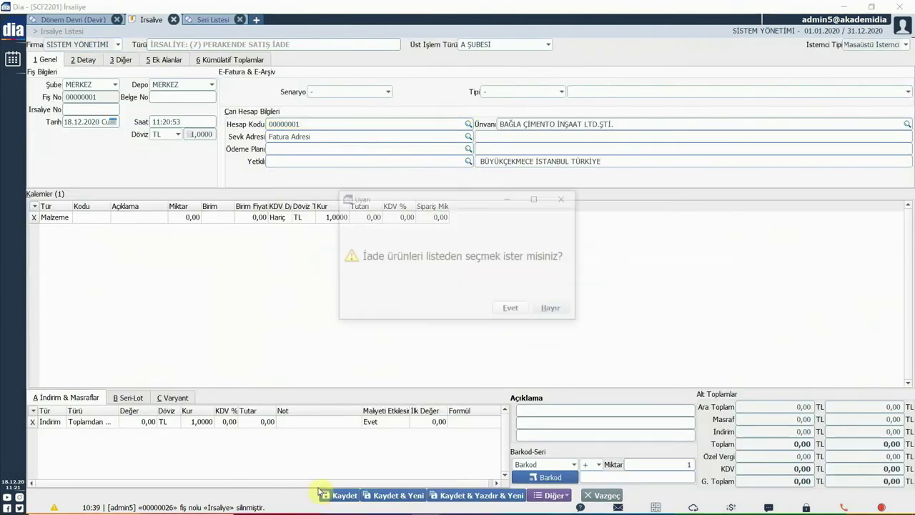
{"action": "left_click", "coordinate": [552, 310]}
Transfer the materials of the 30.12.2020 Perakende Satış waybill into the return waybill
{"action": "left_click", "coordinate": [552, 495]}
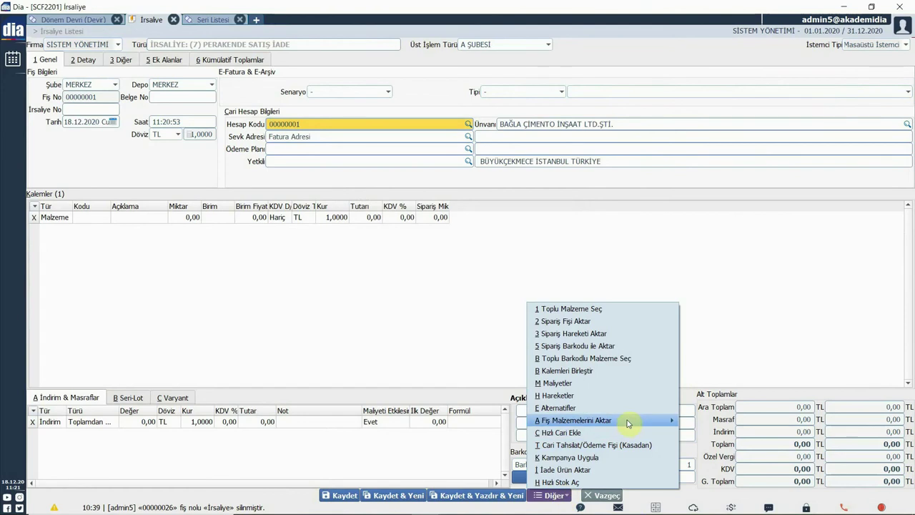
{"action": "mouse_move", "coordinate": [629, 422]}
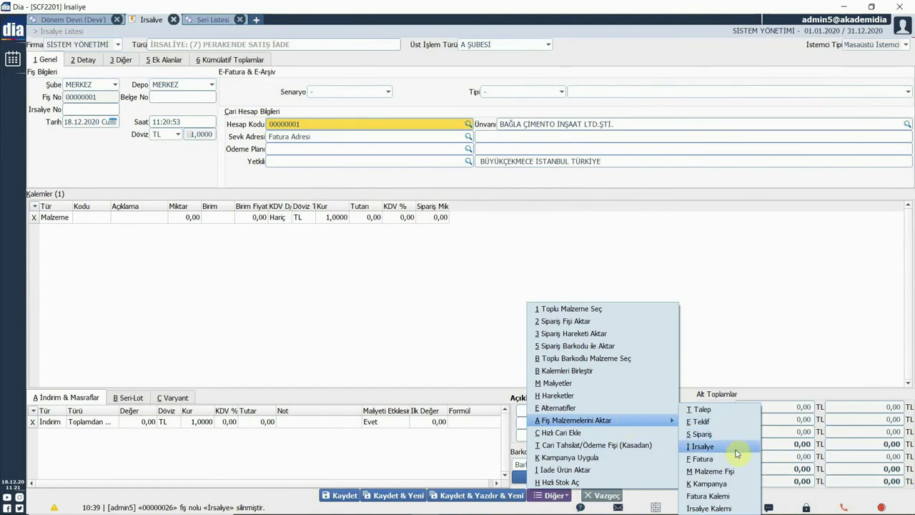
{"action": "left_click", "coordinate": [735, 452]}
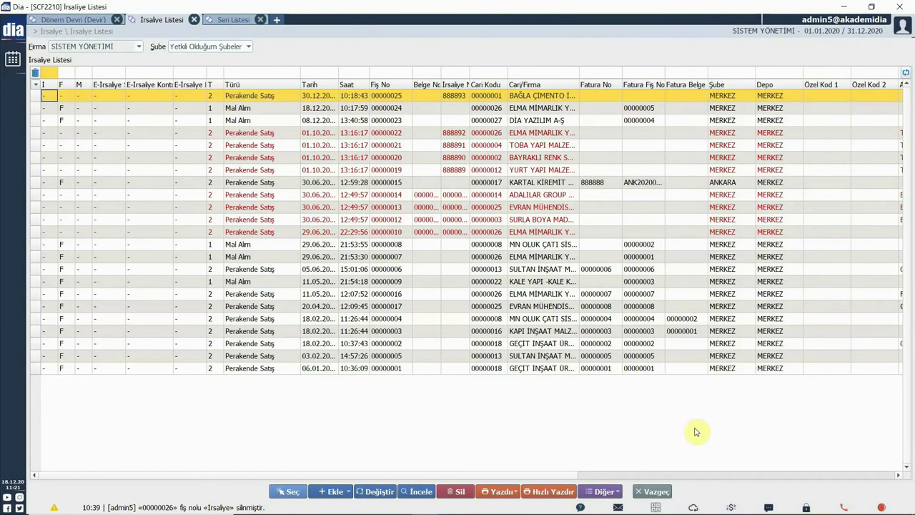
{"action": "left_click", "coordinate": [414, 112]}
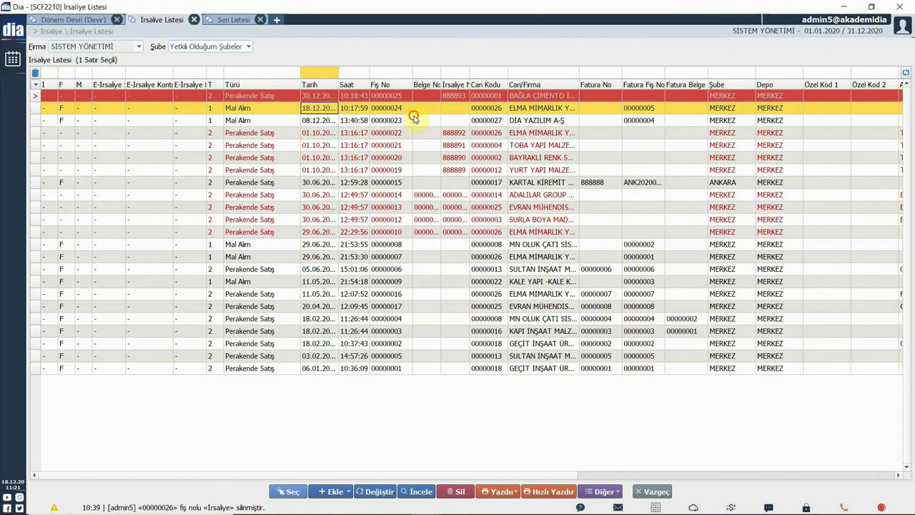
{"action": "left_click", "coordinate": [291, 491]}
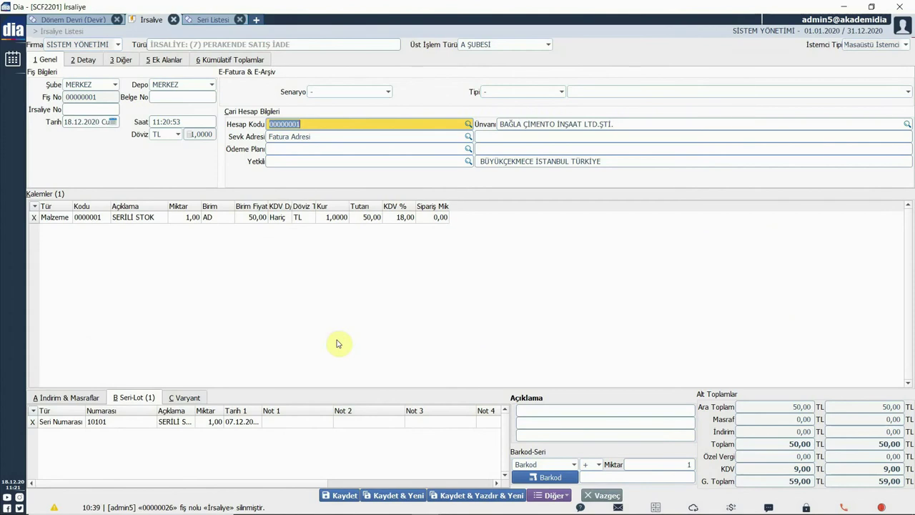
Save the return waybill with the date 31.12.2020 and accept the reassigned slip number
{"action": "left_click", "coordinate": [345, 496]}
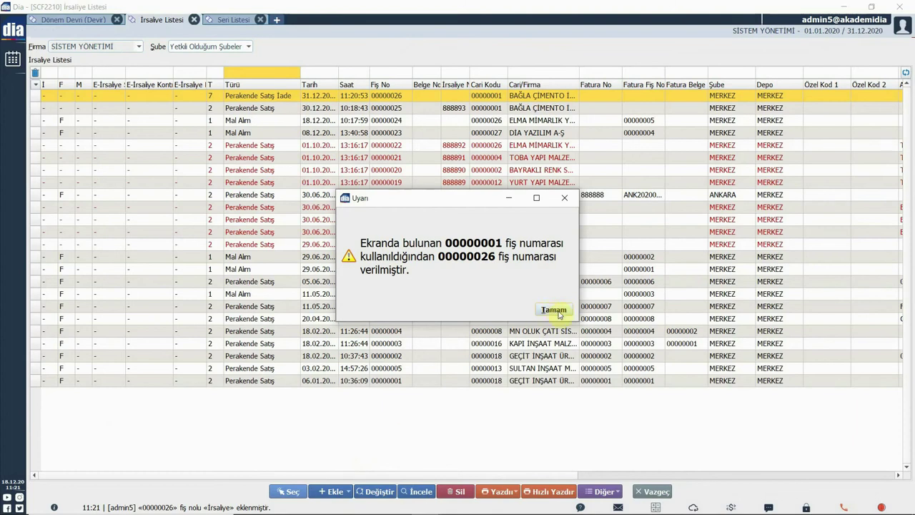
{"action": "key", "text": "Return"}
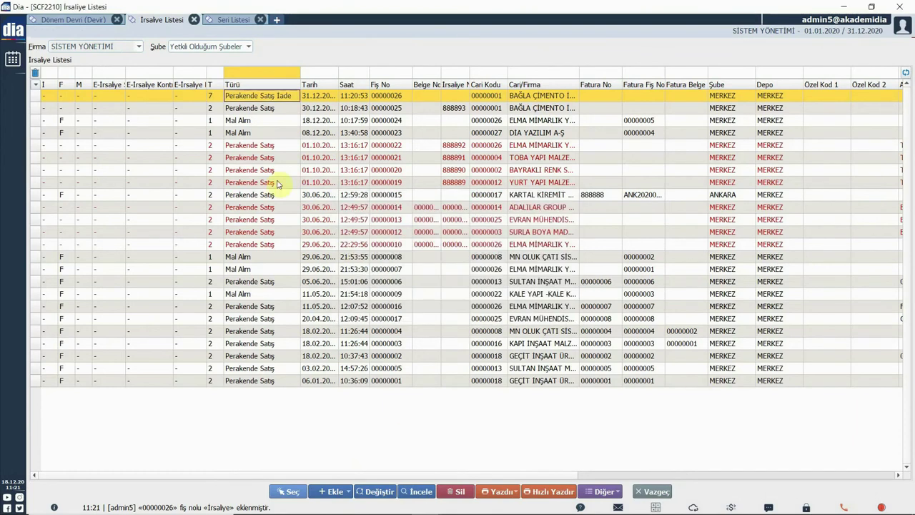
Search for "veri aktar" in a new tab and open the Veri Aktarım Sihirbazı
{"action": "left_click", "coordinate": [280, 105]}
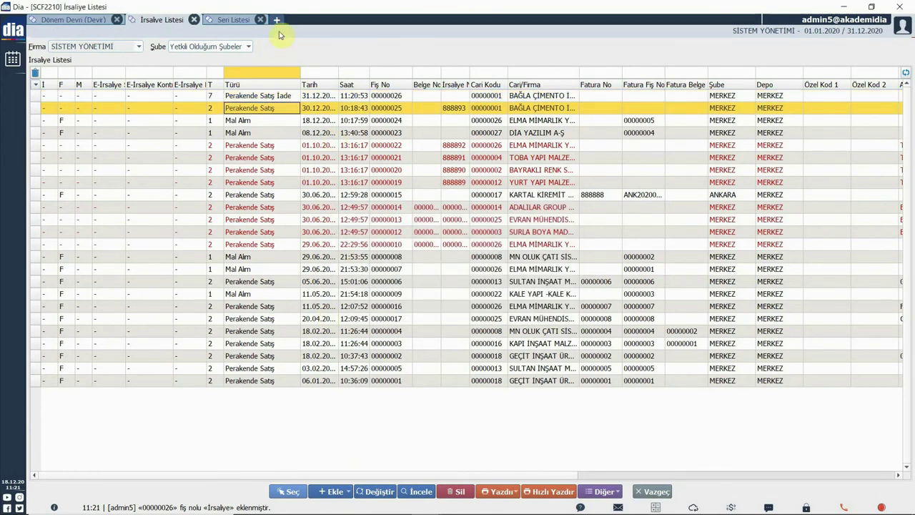
{"action": "left_click", "coordinate": [277, 20]}
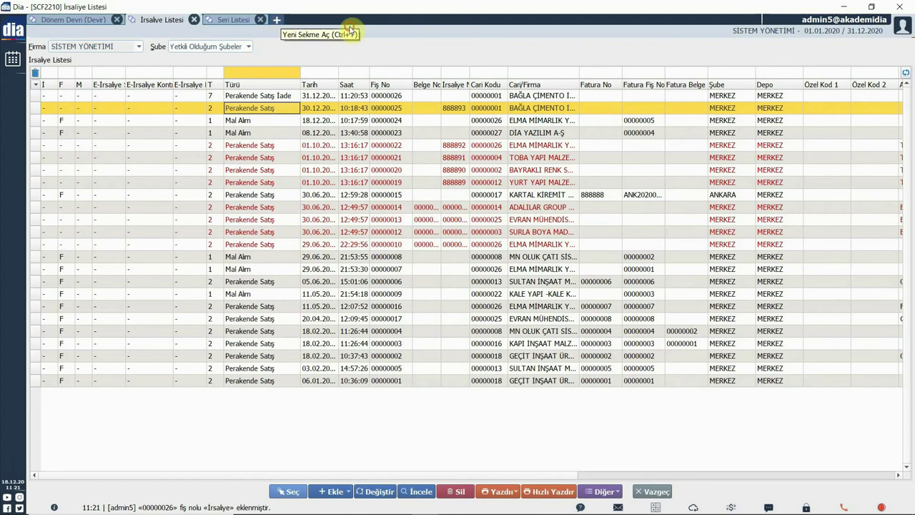
{"action": "type", "text": "veri aktar"}
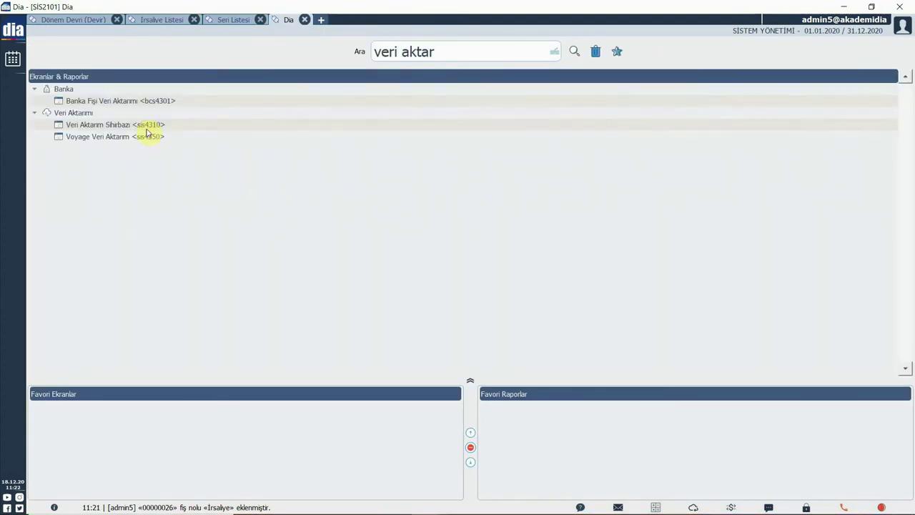
{"action": "double_click", "coordinate": [148, 123]}
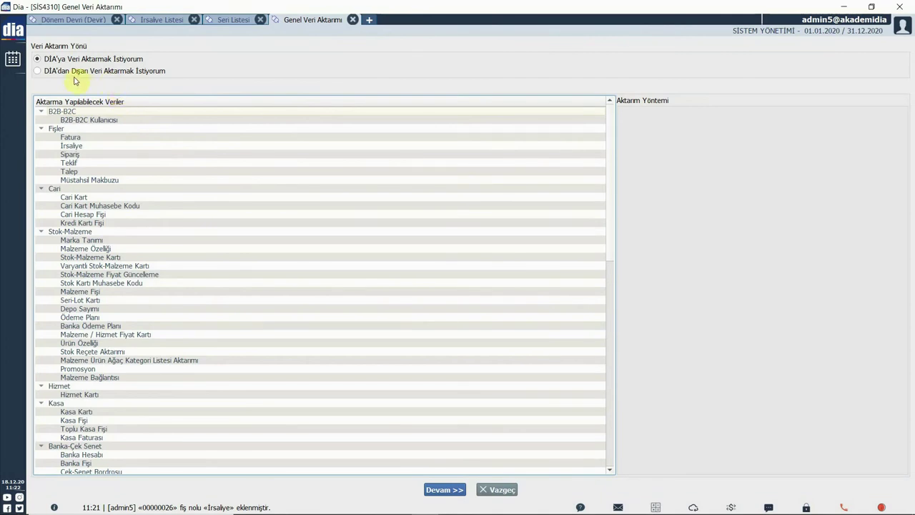
Set the wizard to export İrsaliye data out of DİA as Dia XML and continue to the transfer parameters
{"action": "left_click", "coordinate": [38, 72]}
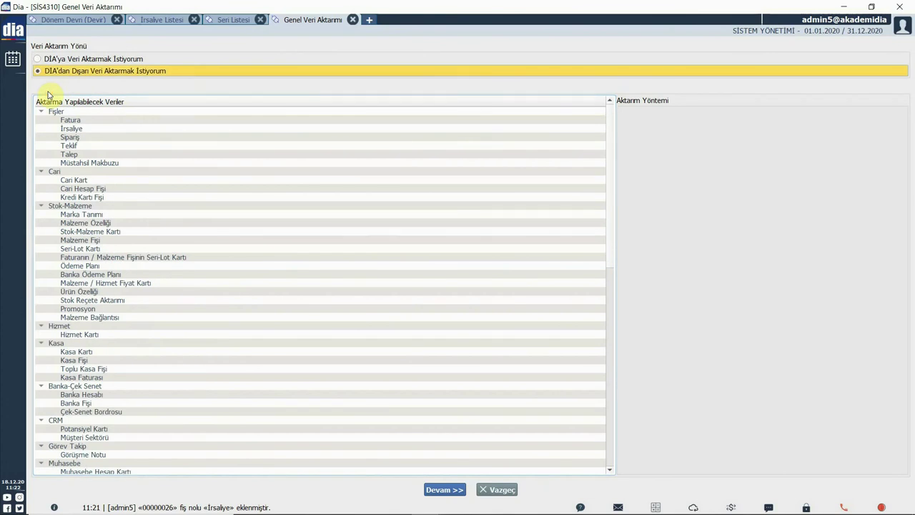
{"action": "left_click", "coordinate": [90, 132]}
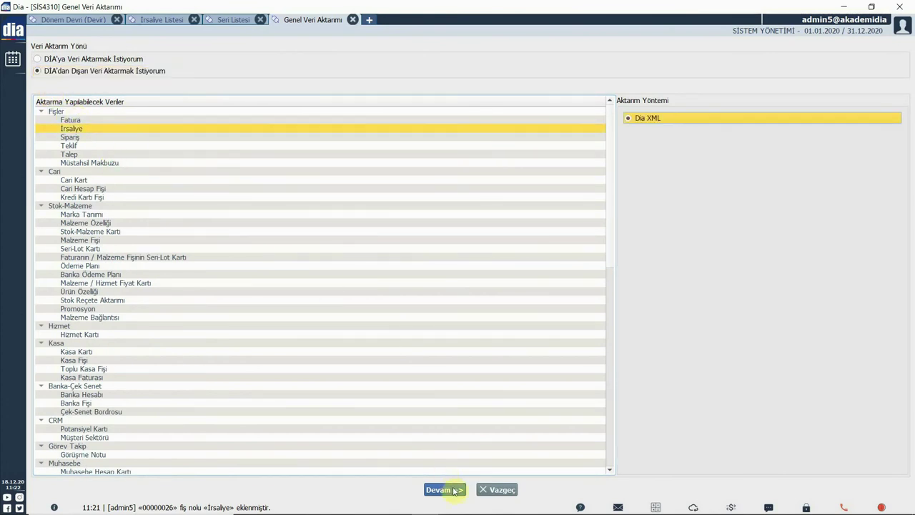
{"action": "left_click", "coordinate": [458, 491]}
Export only the 30.12.2020 Perakende Satış waybill to an XML file named ÖRNEK İRSALİYE
{"action": "left_click", "coordinate": [374, 119]}
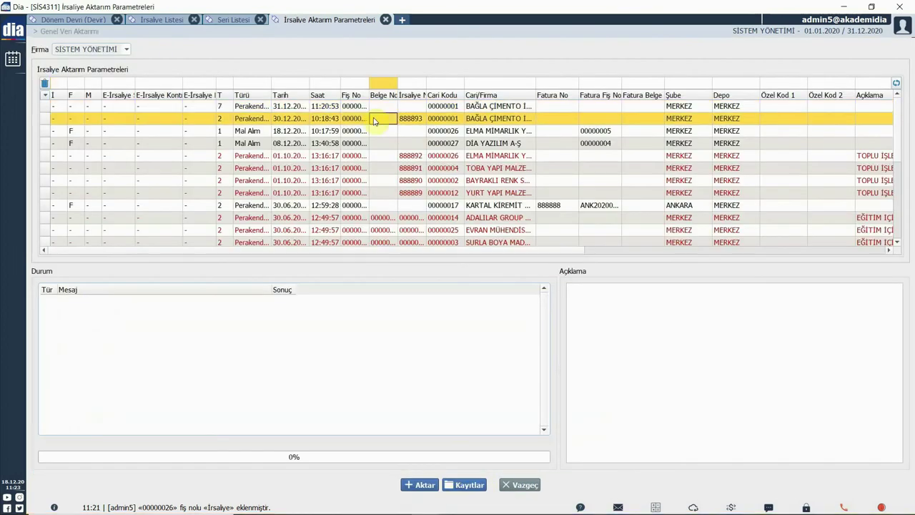
{"action": "key", "text": "space"}
{"action": "left_click", "coordinate": [374, 120]}
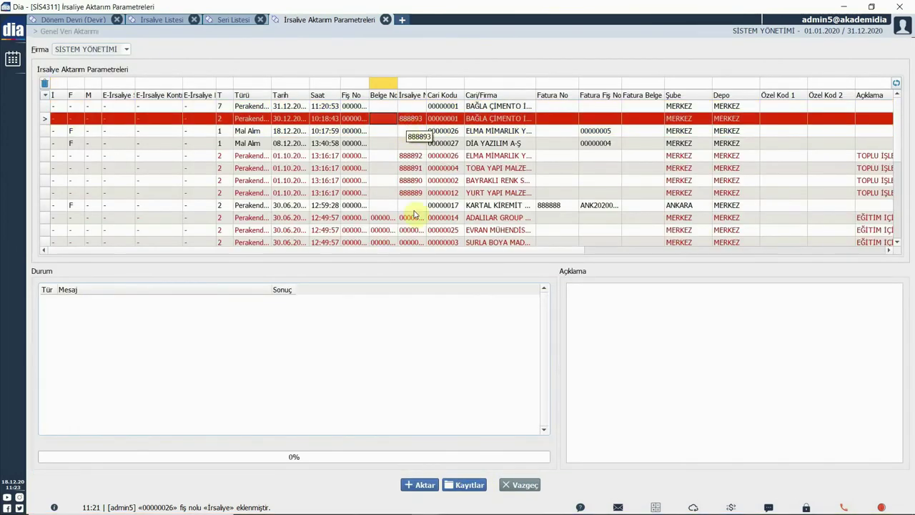
{"action": "left_click", "coordinate": [422, 484]}
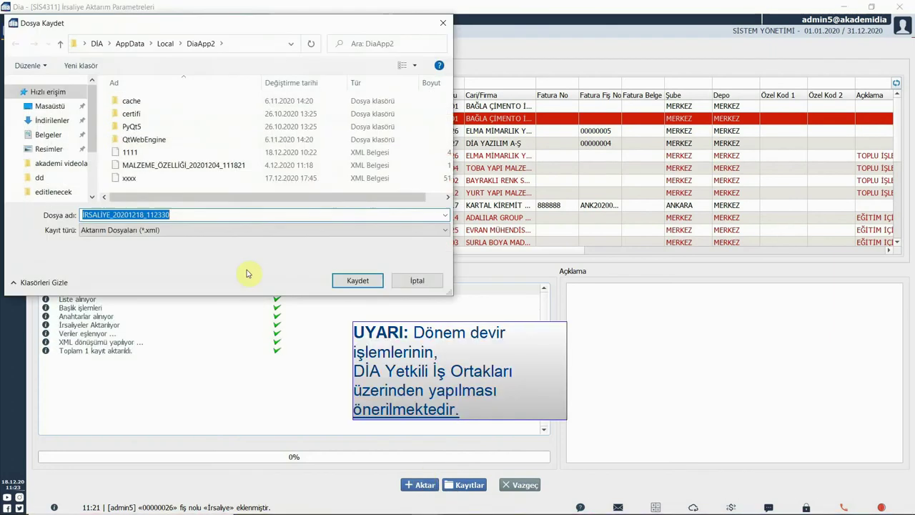
{"action": "type", "text": "ÖRNEK İRSAL"}
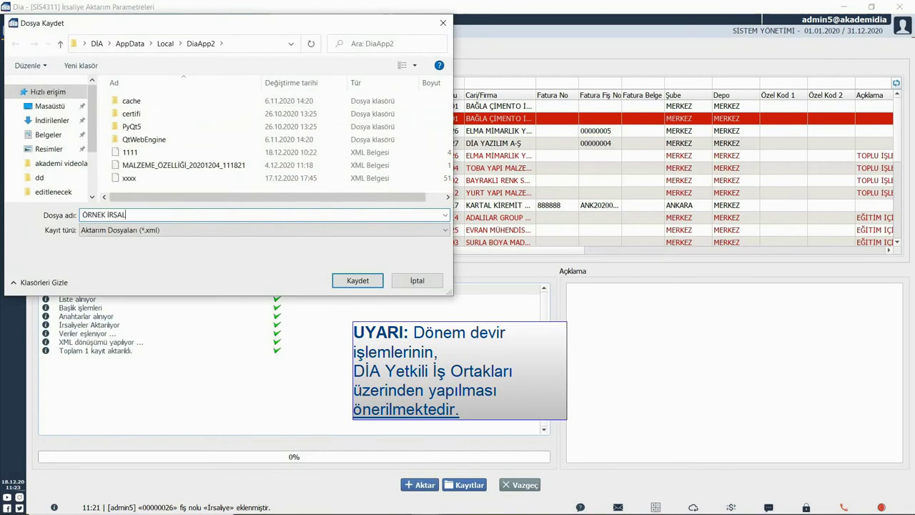
{"action": "type", "text": "İYE"}
{"action": "left_click", "coordinate": [360, 281]}
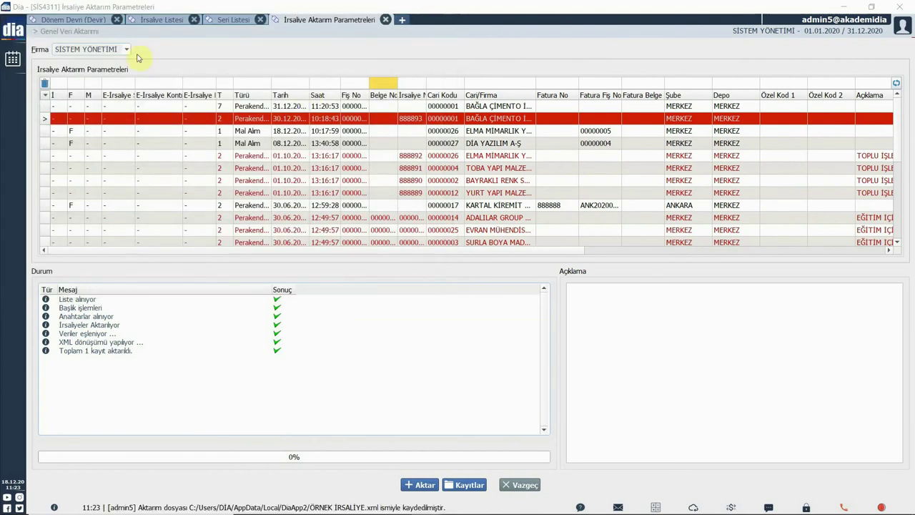
Switch the working period of SİSTEM YÖNETİMİ to [02] 01.01.2021 / 31.12.2021, accepting that the open screens are closed
{"action": "left_click", "coordinate": [78, 20]}
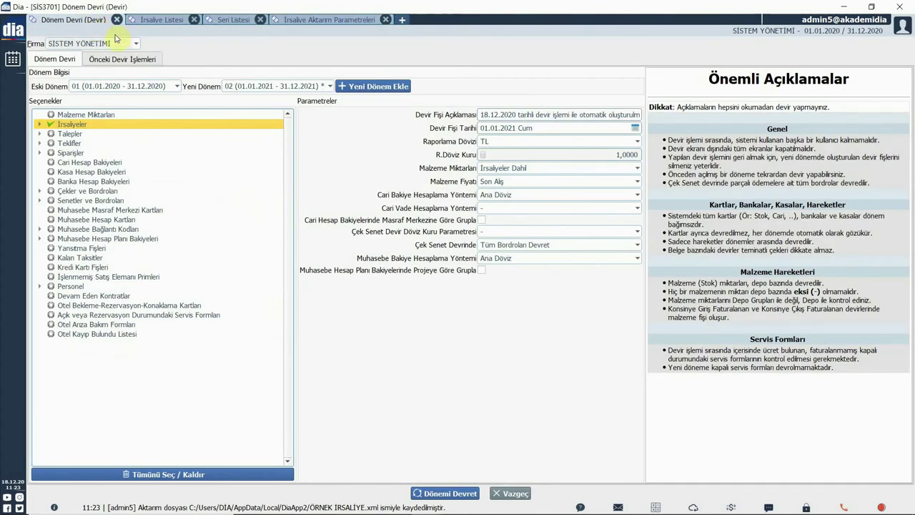
{"action": "left_click", "coordinate": [693, 507]}
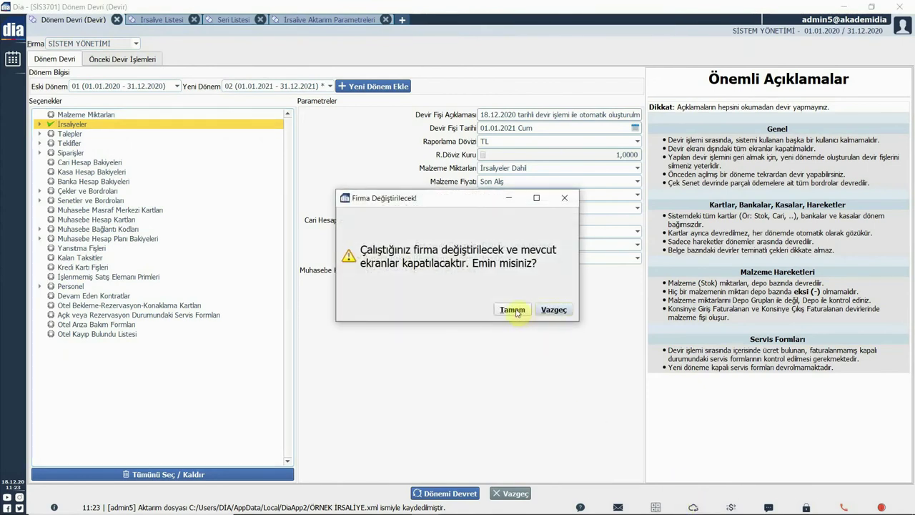
{"action": "left_click", "coordinate": [513, 309]}
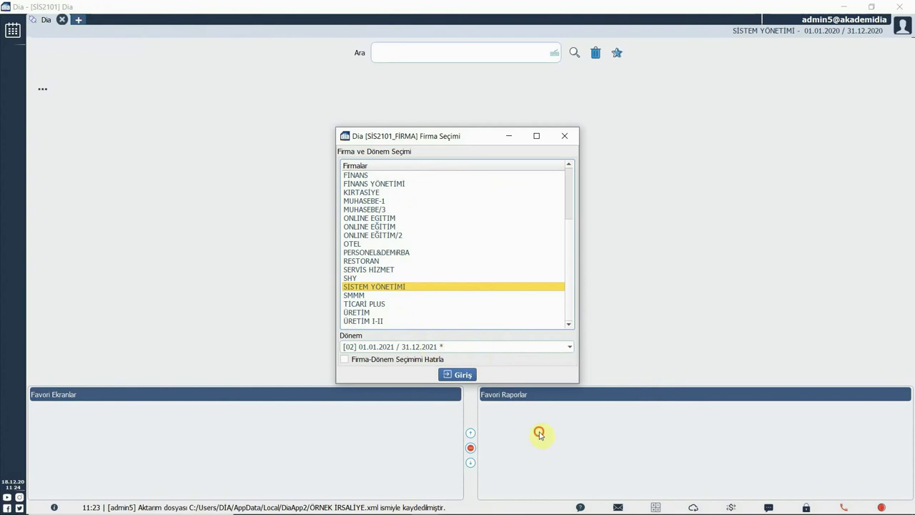
{"action": "left_click", "coordinate": [461, 376]}
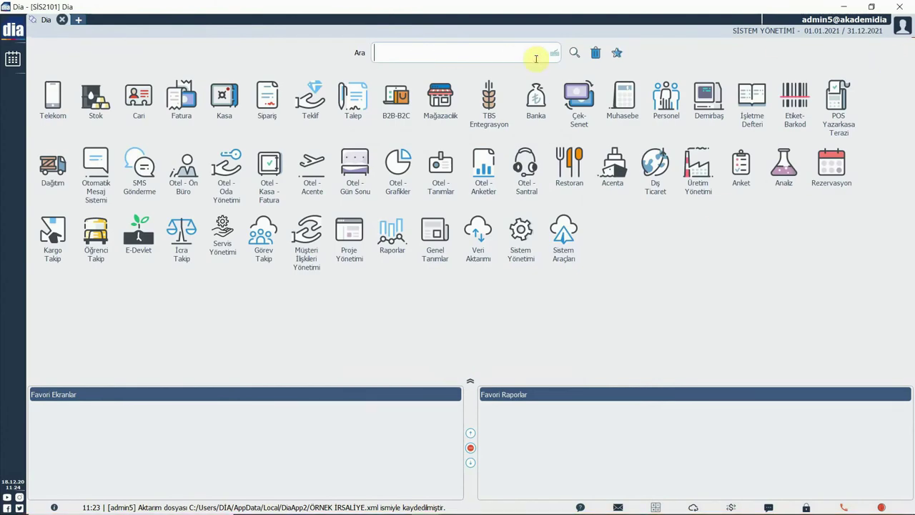
Search for "VERİ AKTARIM" and open the general data transfer wizard in the 2021 period
{"action": "type", "text": "VERİ AKTARIM"}
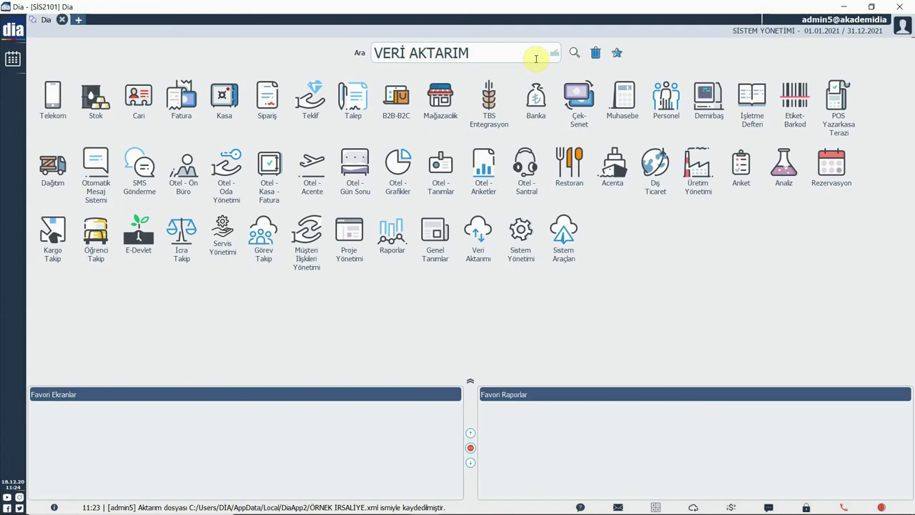
{"action": "key", "text": "Return"}
{"action": "double_click", "coordinate": [127, 125]}
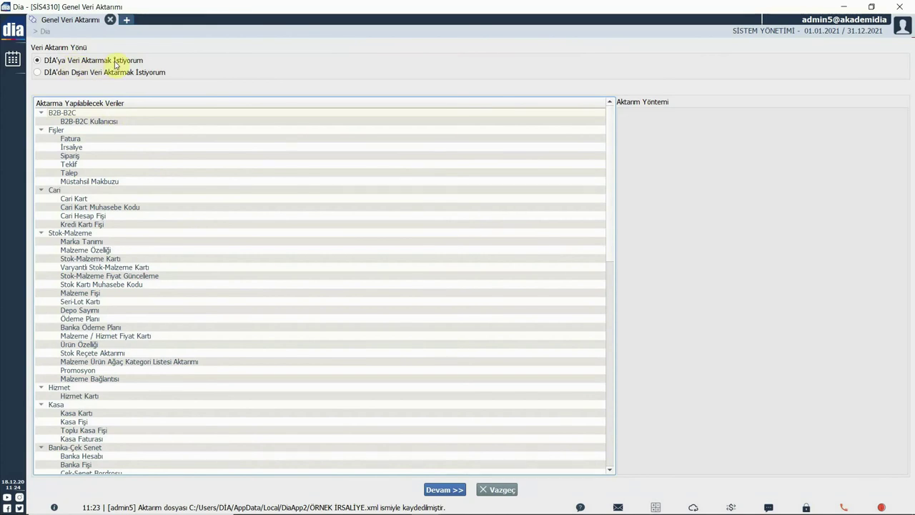
Set the wizard to import İrsaliye data into DİA as Dia XML and choose ÖRNEK İRSALİYE.xml as the transfer file
{"action": "left_click", "coordinate": [84, 147]}
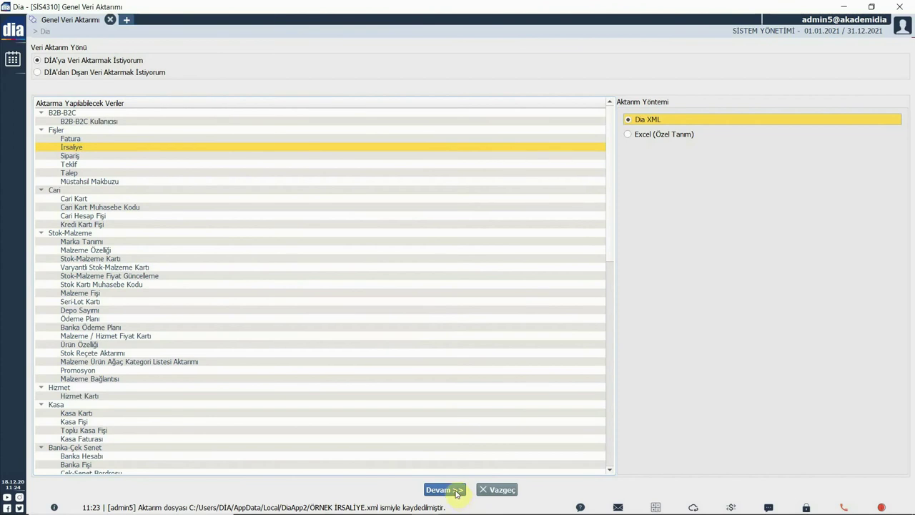
{"action": "left_click", "coordinate": [444, 490]}
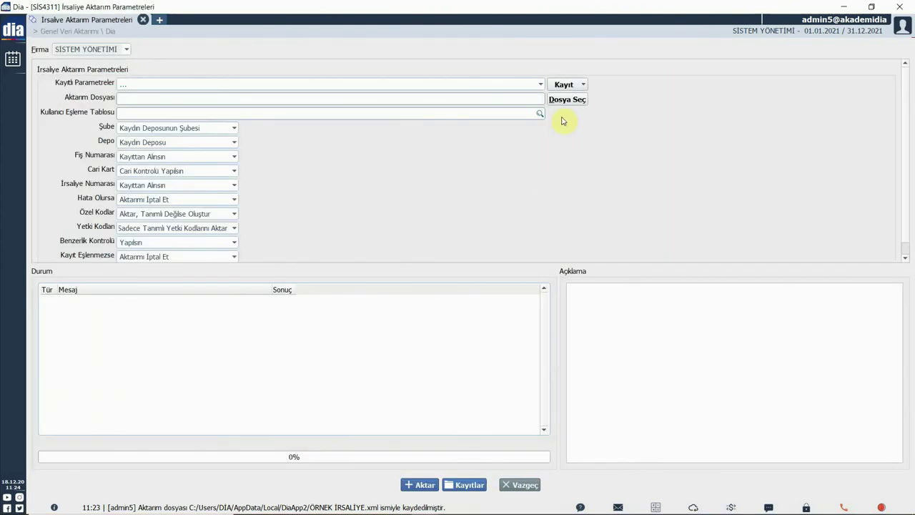
{"action": "left_click", "coordinate": [566, 101]}
{"action": "double_click", "coordinate": [159, 178]}
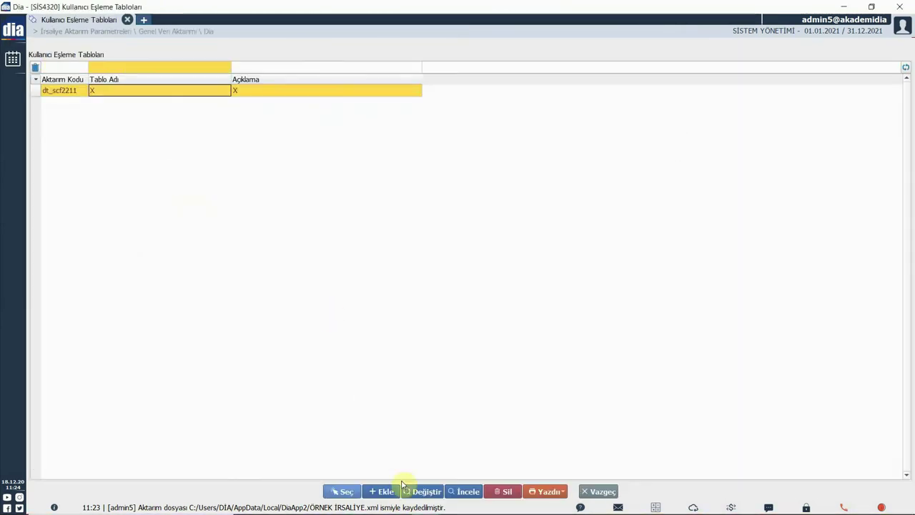
Add a new user mapping table with ÖRNEK İRSALİYE as both its name and description
{"action": "left_click", "coordinate": [386, 492]}
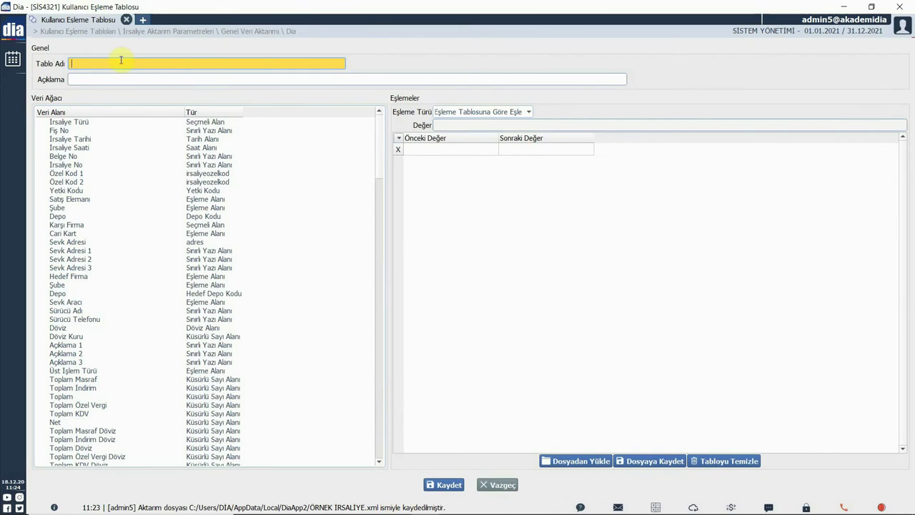
{"action": "type", "text": "ORNEK İRSALİYE"}
{"action": "left_click_drag", "start_coordinate": [74, 64], "coordinate": [127, 64]}
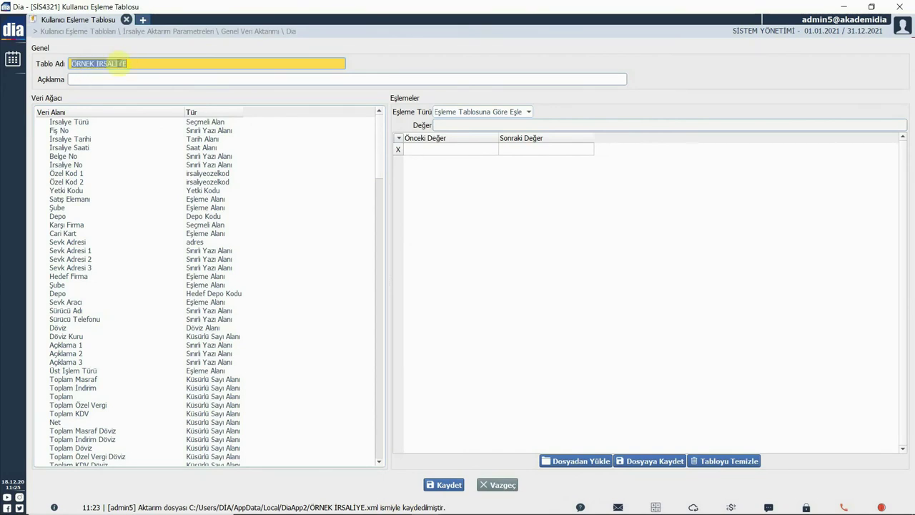
{"action": "key", "text": "Tab"}
{"action": "type", "text": "ÖRNEK İRSALİYE"}
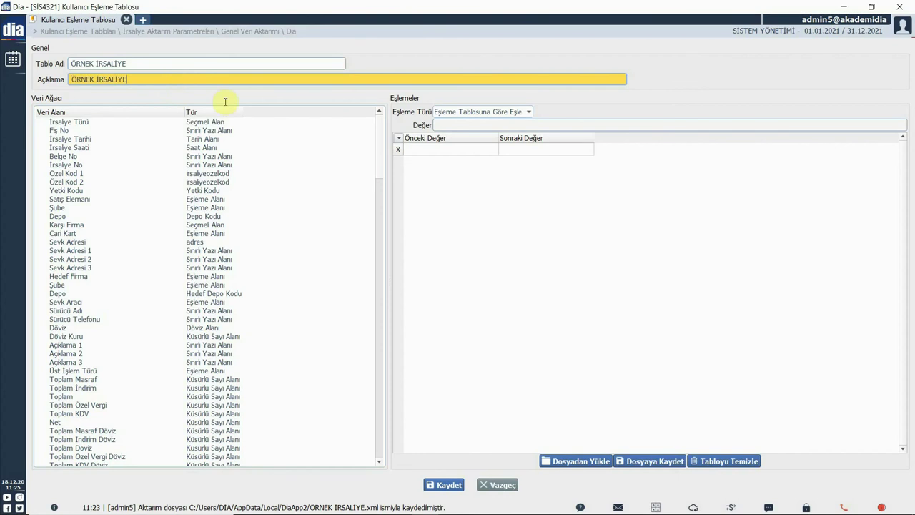
Map İrsaliye Tarihi with Öntanımlı Bir Değer Ata to the value 2021-01-01 and save the mapping table
{"action": "left_click", "coordinate": [90, 139]}
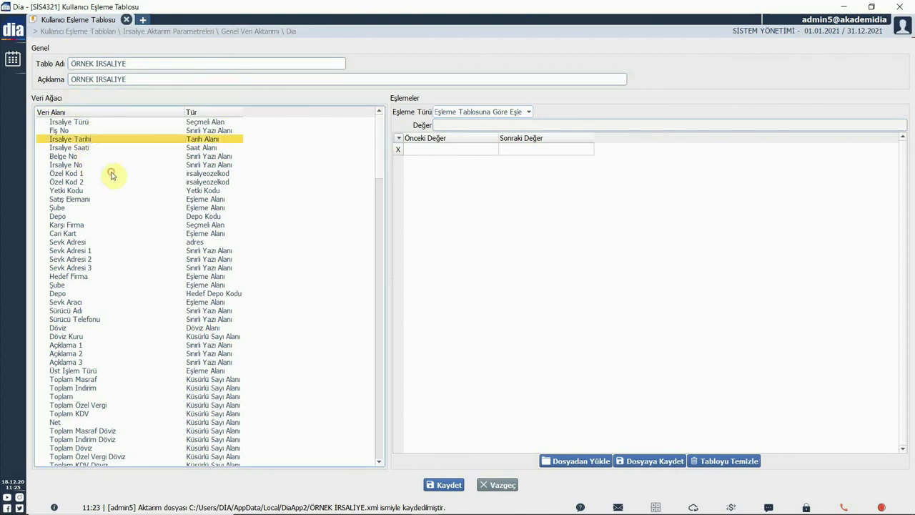
{"action": "left_click", "coordinate": [492, 113]}
{"action": "left_click", "coordinate": [493, 130]}
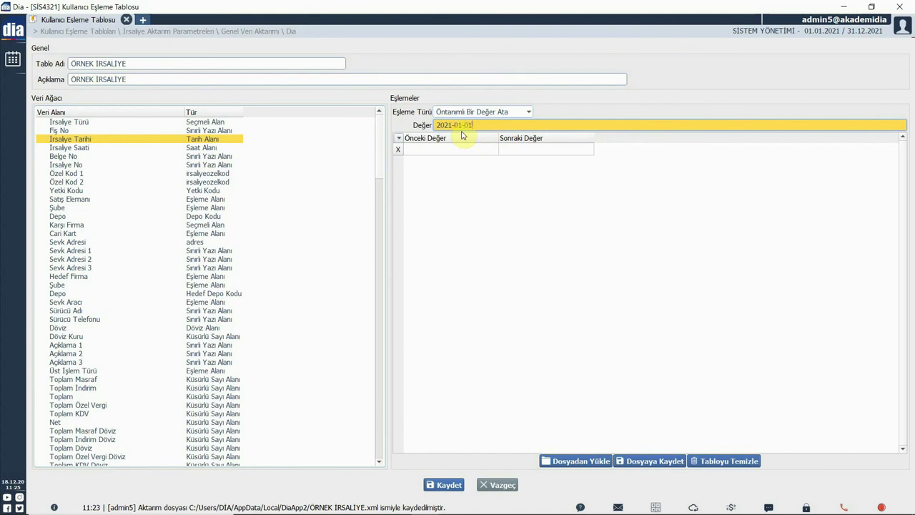
{"action": "left_click", "coordinate": [444, 485]}
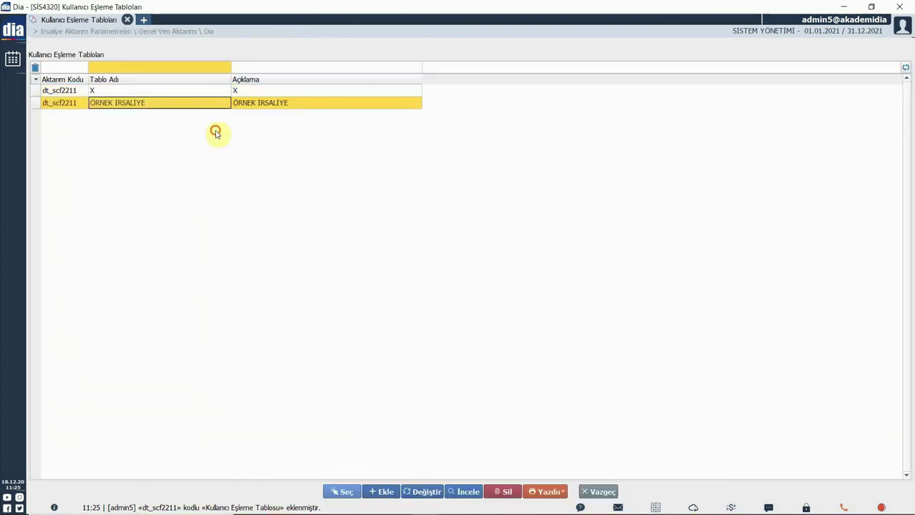
Apply the ÖRNEK İRSALİYE mapping table to the import and transfer all data in the file into DİA
{"action": "left_click", "coordinate": [342, 491]}
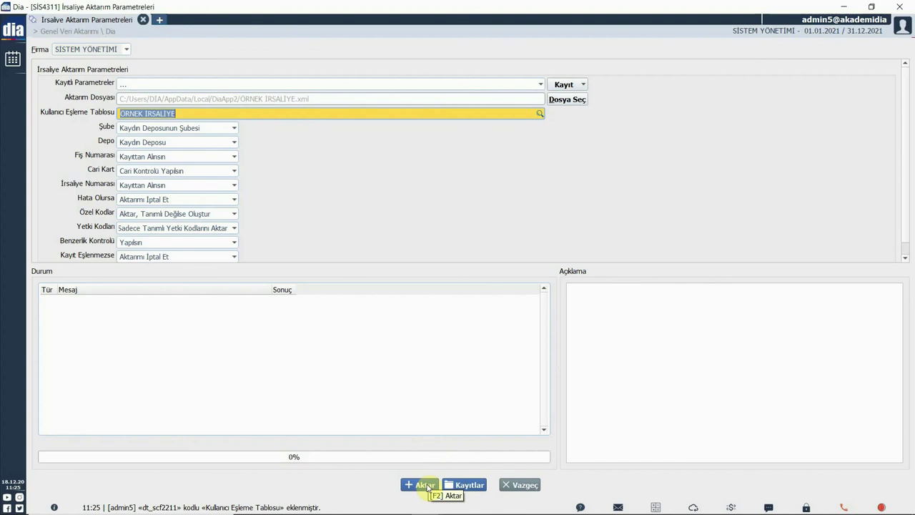
{"action": "left_click", "coordinate": [427, 485]}
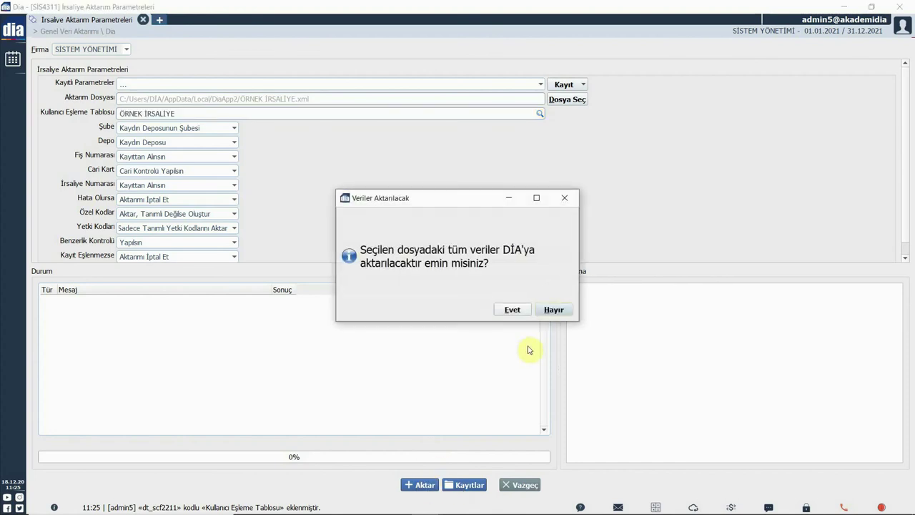
{"action": "left_click", "coordinate": [515, 315]}
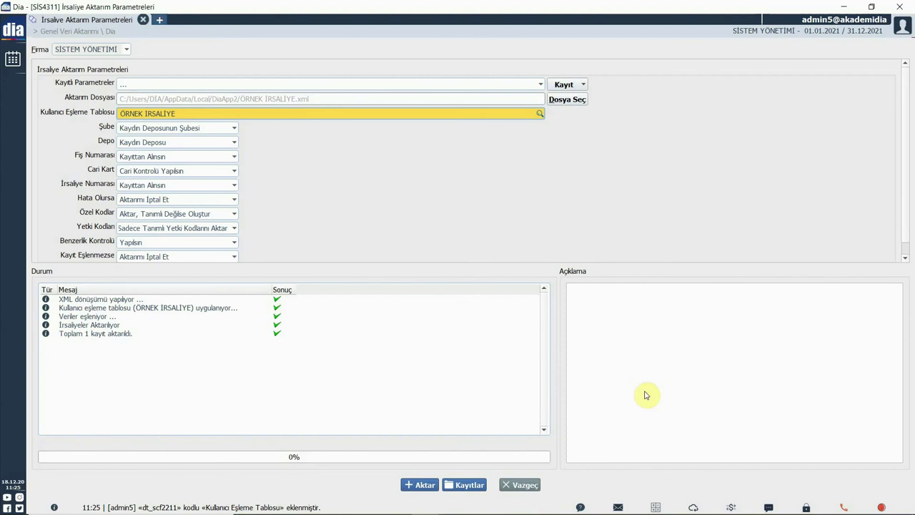
Open the İrsaliye Listesi of the 2021 period in a new tab to check the imported waybill
{"action": "left_click", "coordinate": [159, 21]}
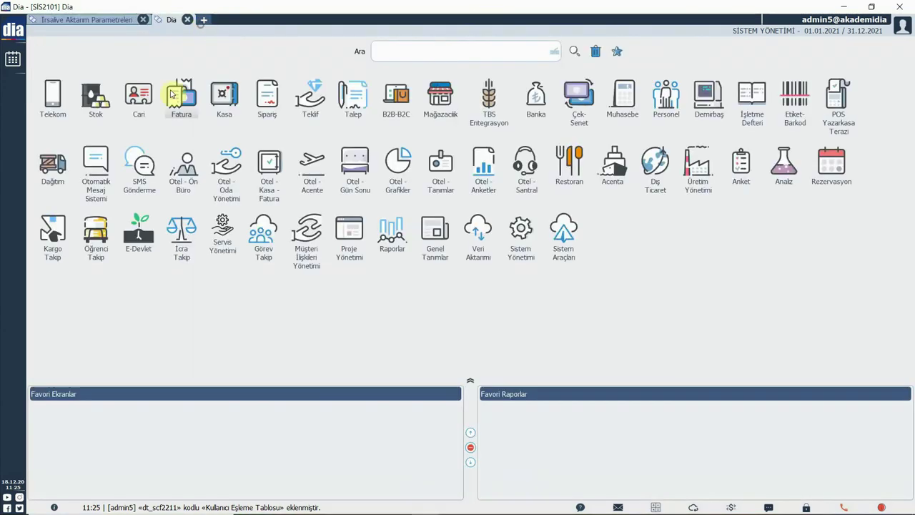
{"action": "left_click", "coordinate": [183, 97]}
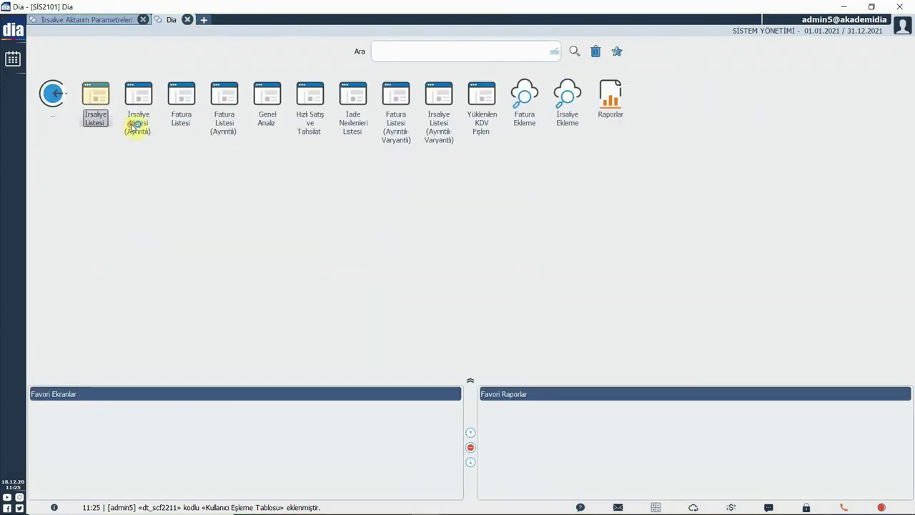
{"action": "left_click", "coordinate": [133, 123]}
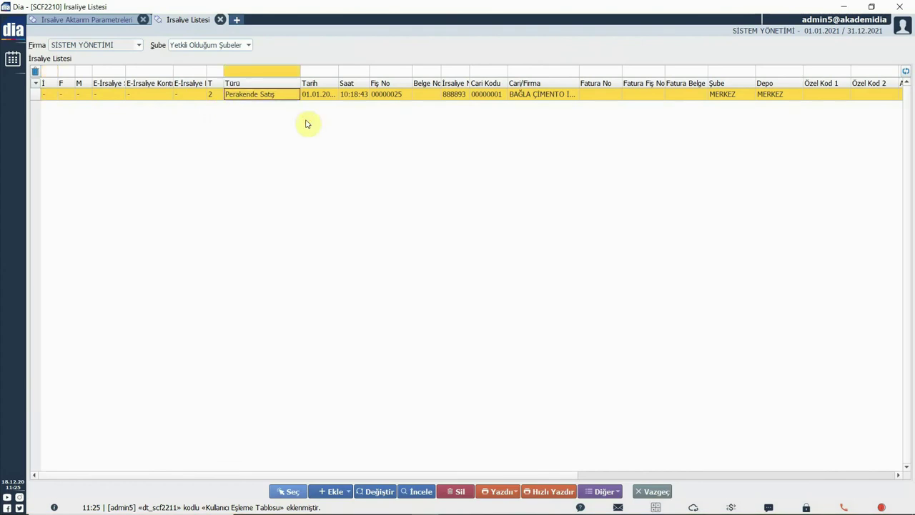